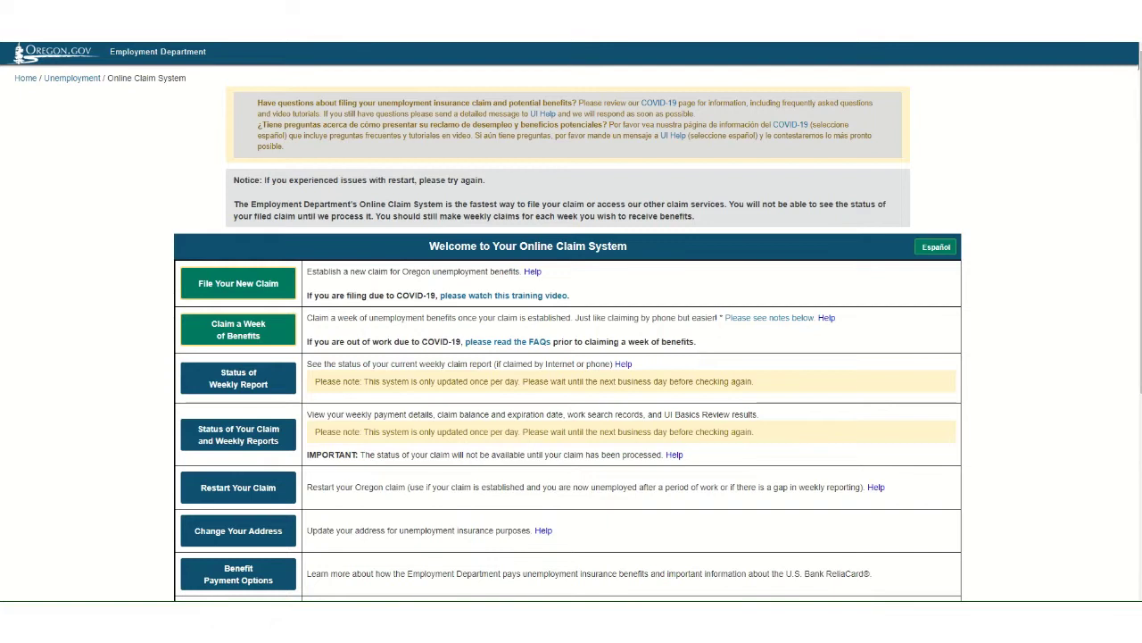
- Start claiming a week of benefits and accept the Claimant Advisory terms
click(227, 344)
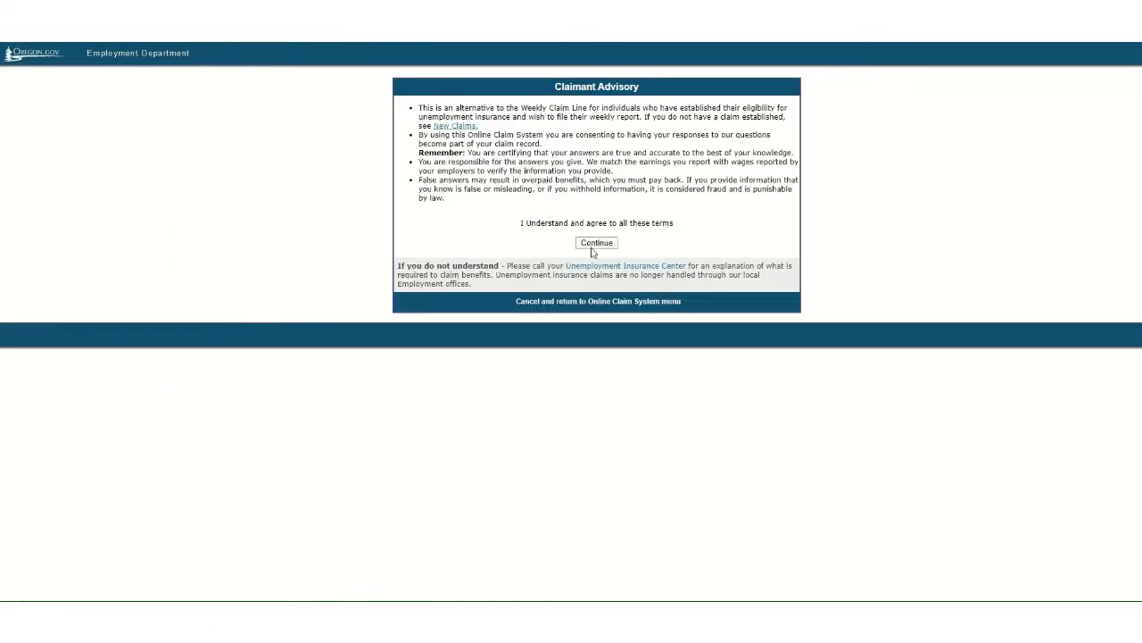
click(594, 246)
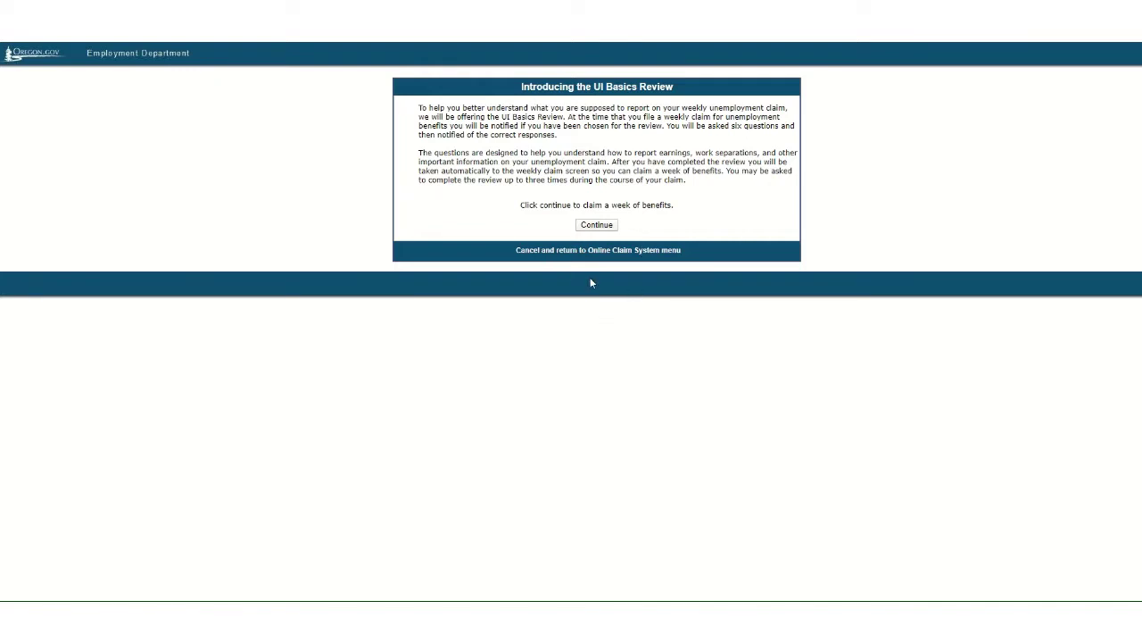
- Pass the UI Basics introduction, then enter the Social Security Number hidden and the account PIN
click(604, 229)
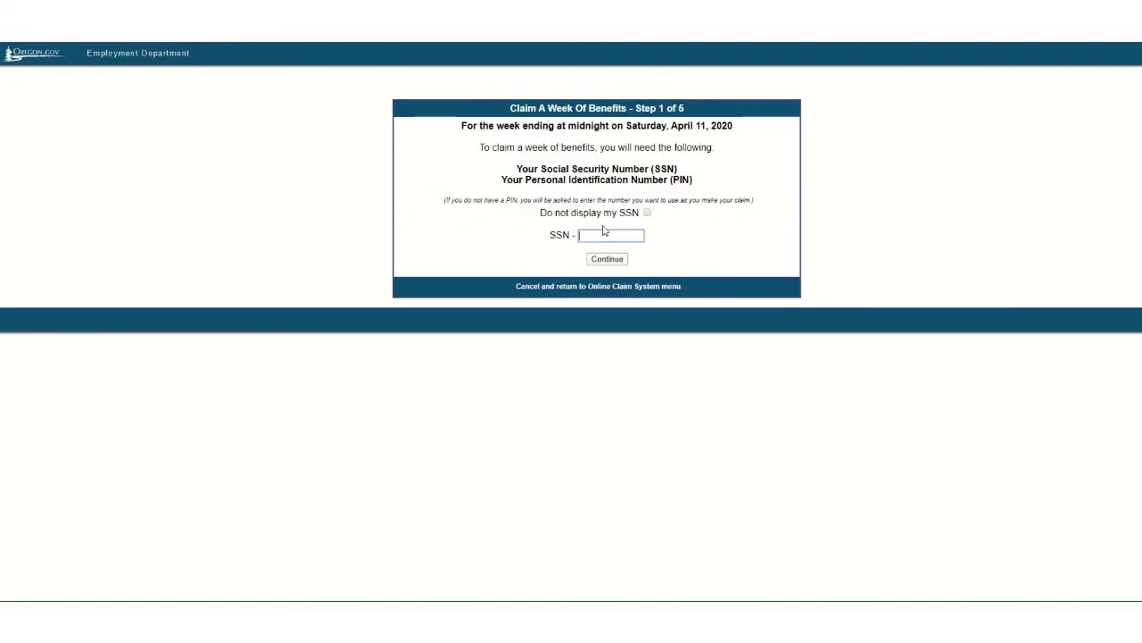
click(647, 213)
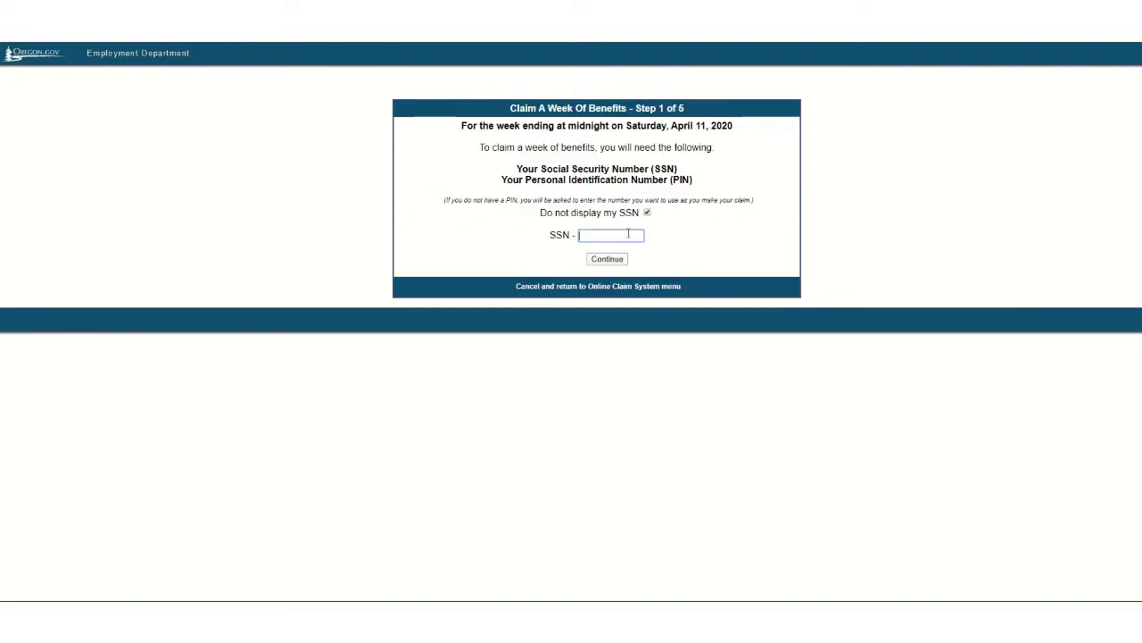
click(598, 235)
text(*********)
click(612, 260)
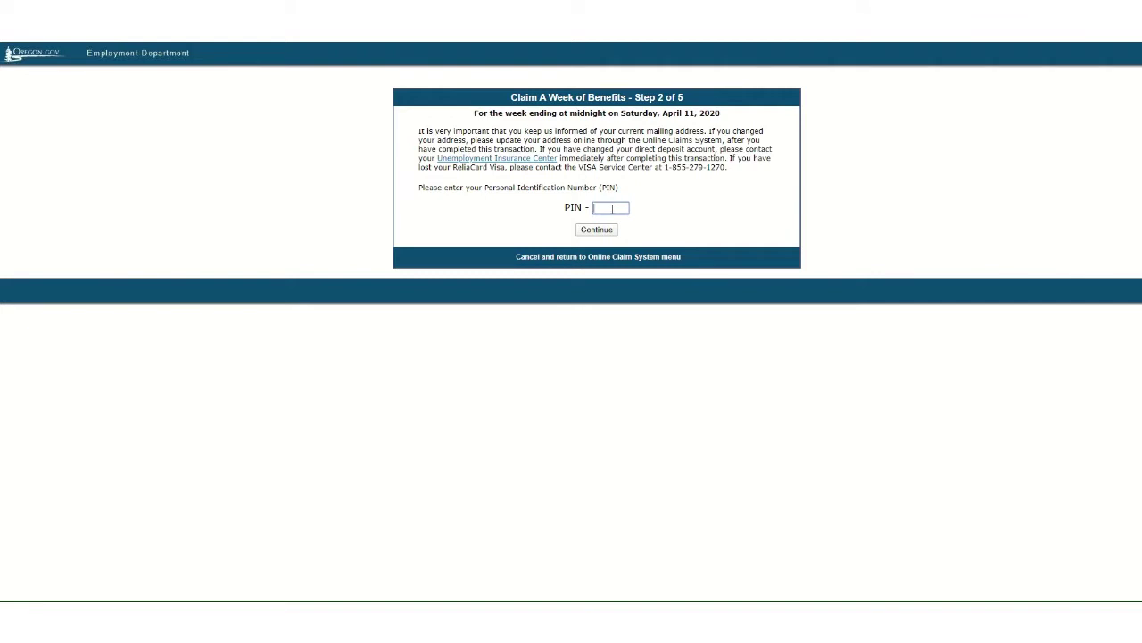
text(123)
click(600, 233)
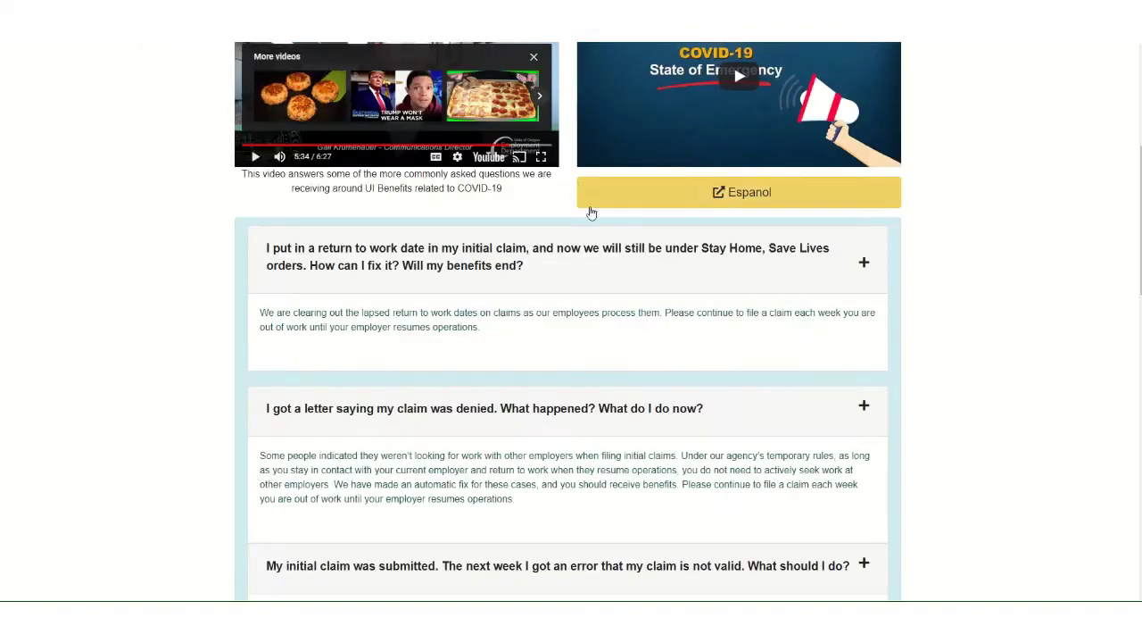
scroll(645, 309, down, 4)
scroll(645, 309, down, 3)
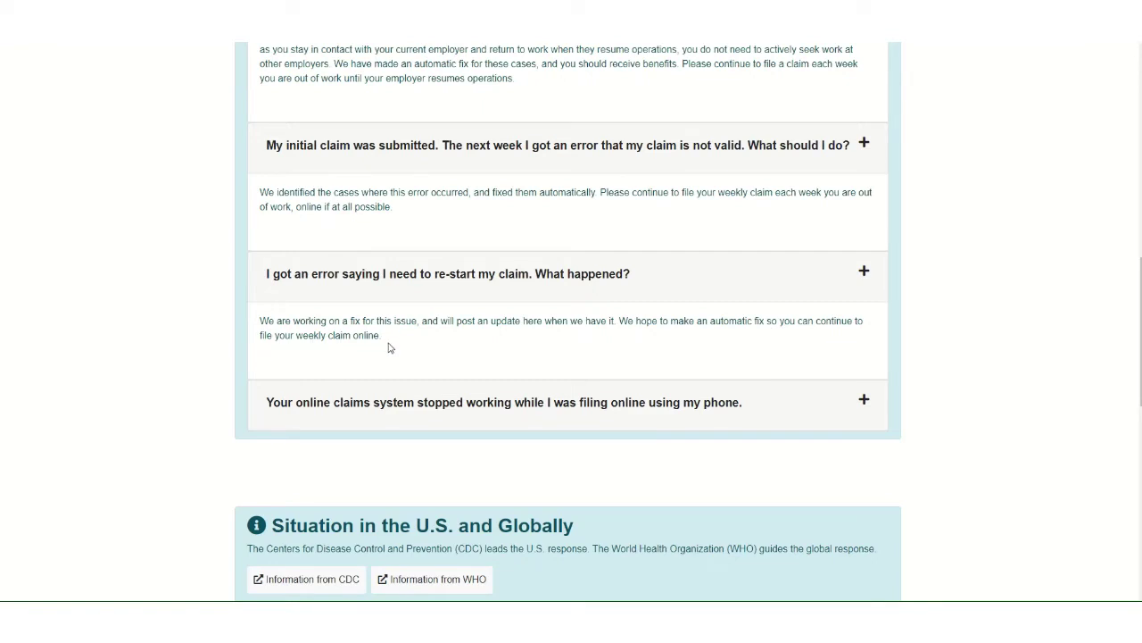
scroll(388, 349, up, 2)
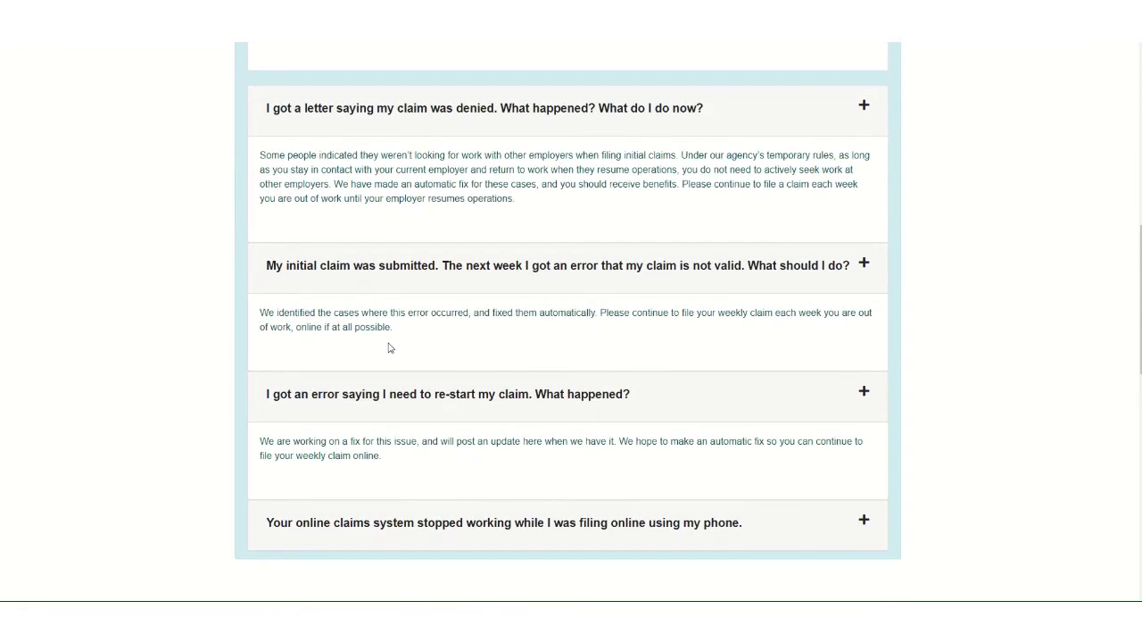
scroll(388, 348, up, 4)
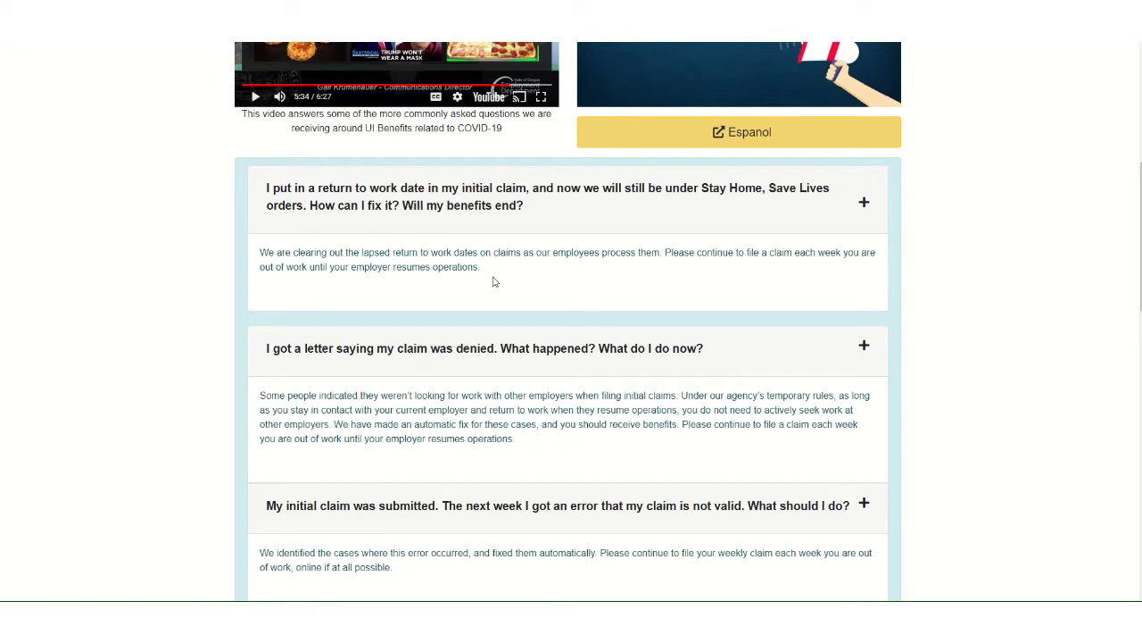
- Scroll down through the COVID-19 FAQ questions
scroll(496, 277, down, 2)
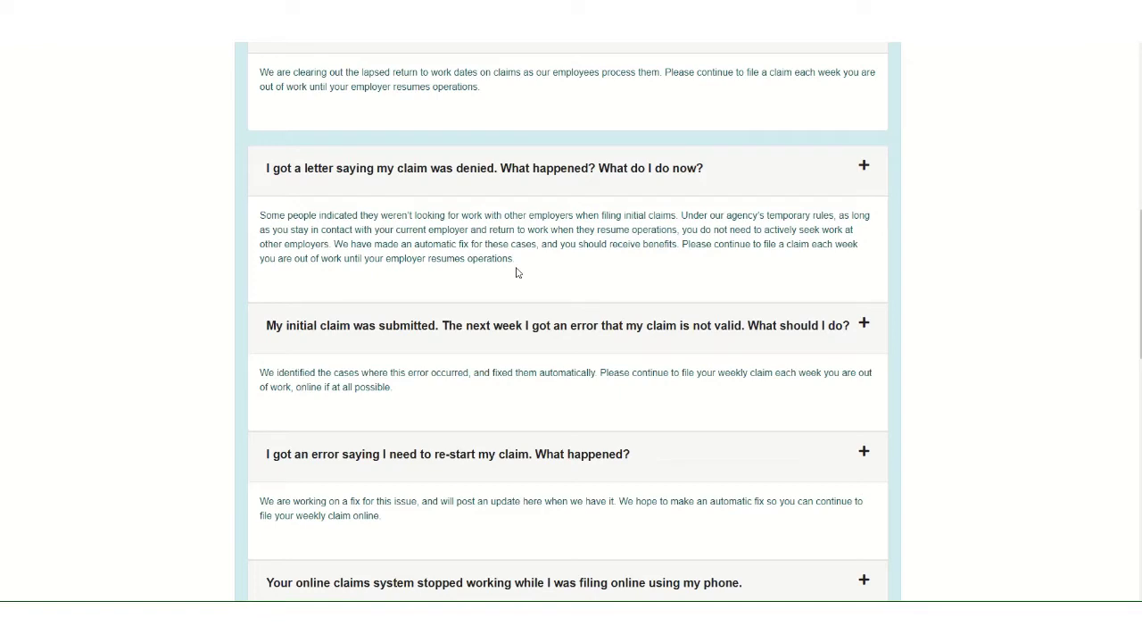
scroll(516, 273, down, 1)
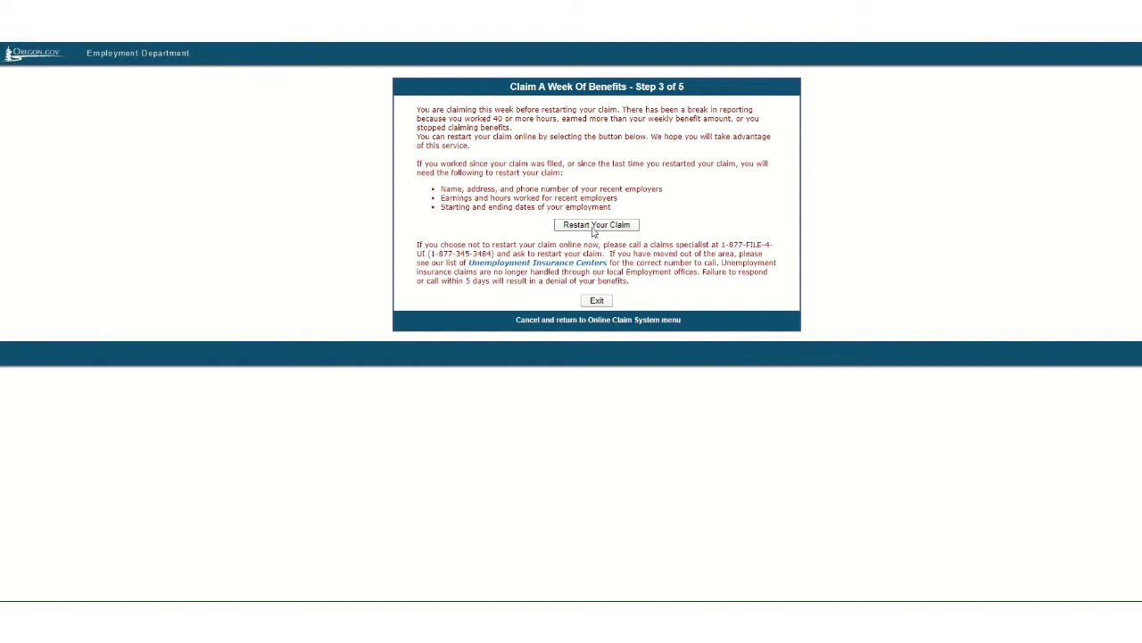
- Choose Restart Your Claim on the Step 3 of 5 notice
click(593, 225)
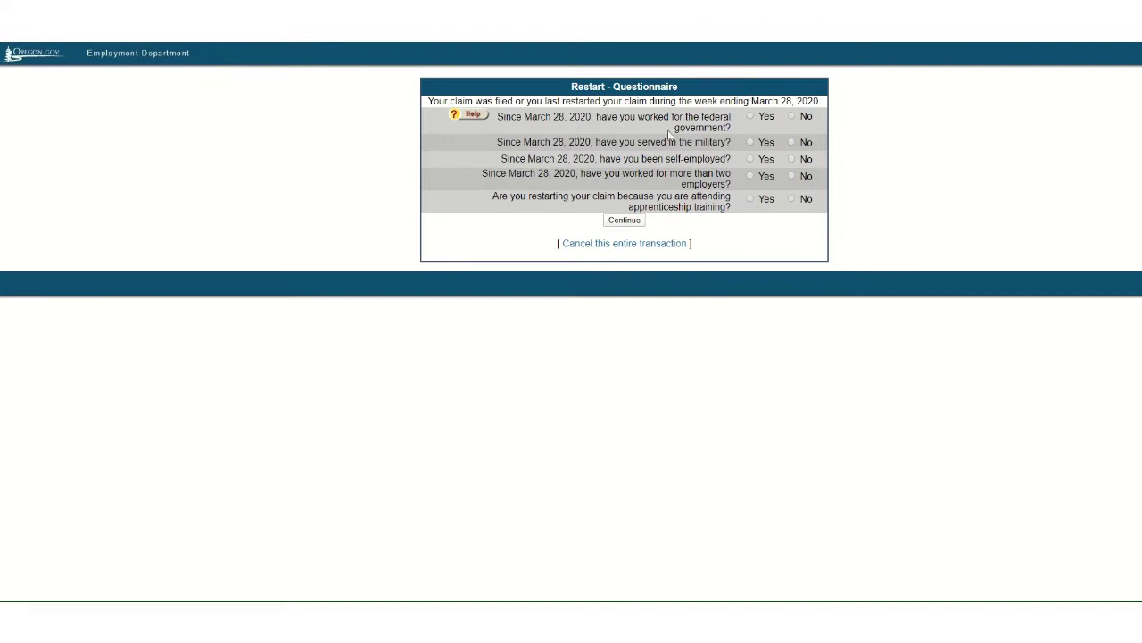
- Answer No to federal work, military, self-employment, over two employers and apprenticeship, then submit
click(792, 117)
click(792, 143)
click(792, 159)
click(791, 176)
click(794, 199)
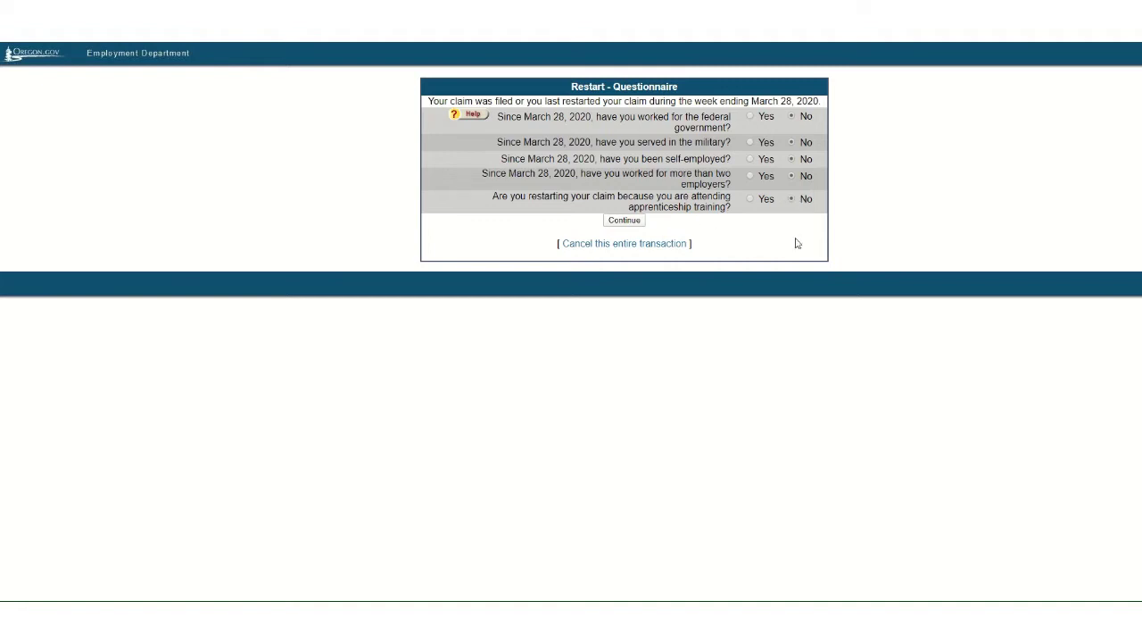
click(627, 222)
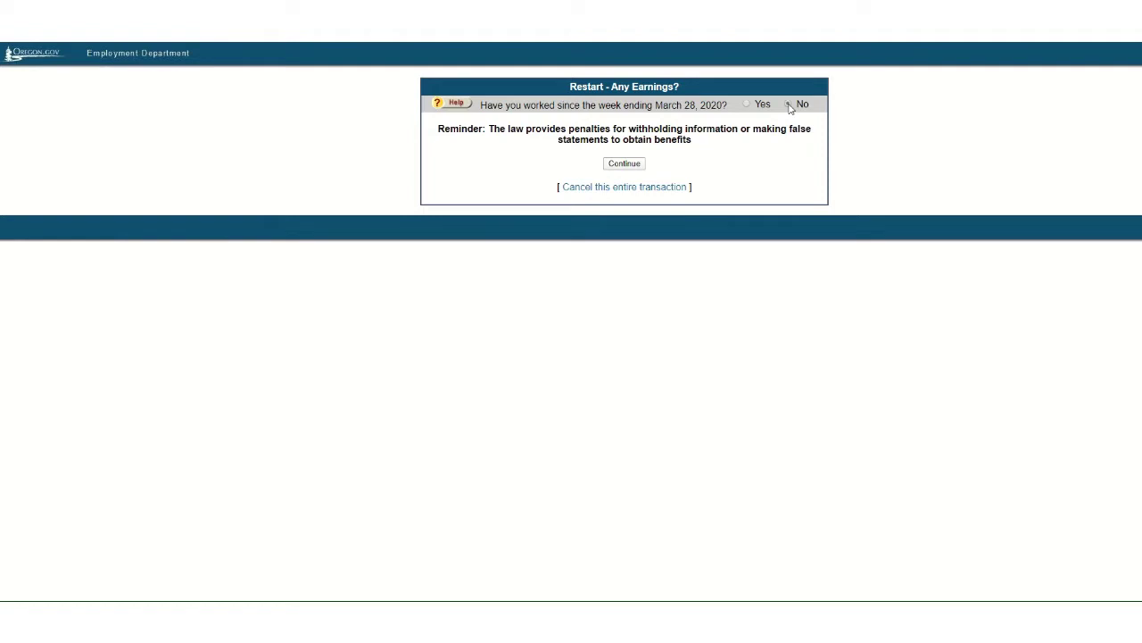
- Submit the answer to whether work was done since March 28, 2020
click(626, 164)
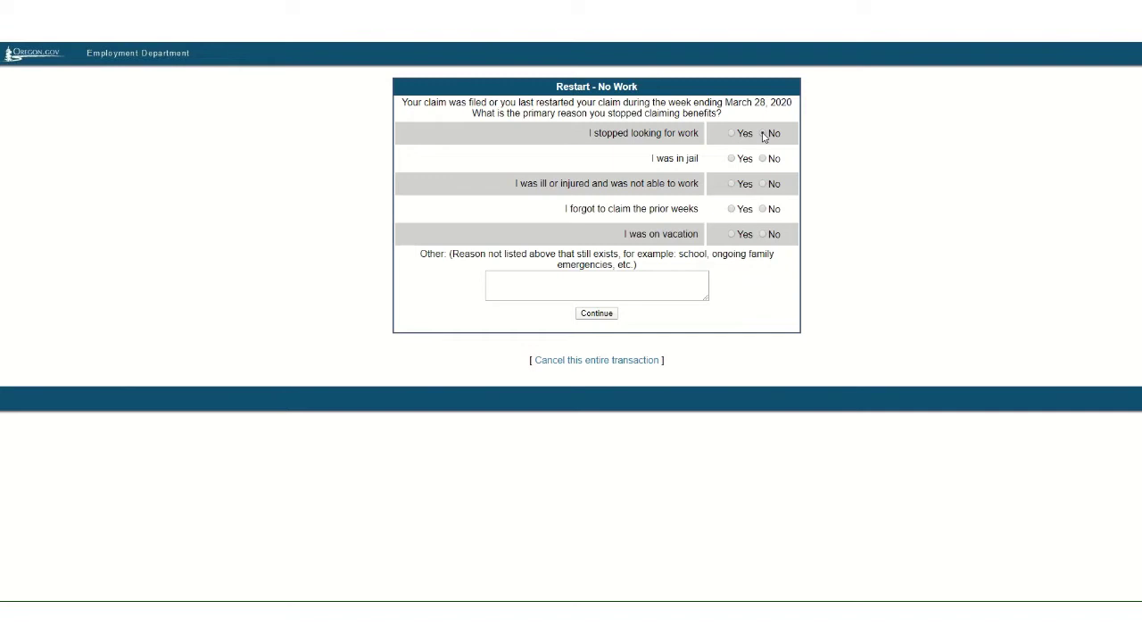
- Answer No to stopped looking, jail, illness, forgot to claim and vacation; leave Other blank
click(763, 133)
click(763, 159)
click(764, 183)
click(764, 209)
click(763, 235)
click(597, 315)
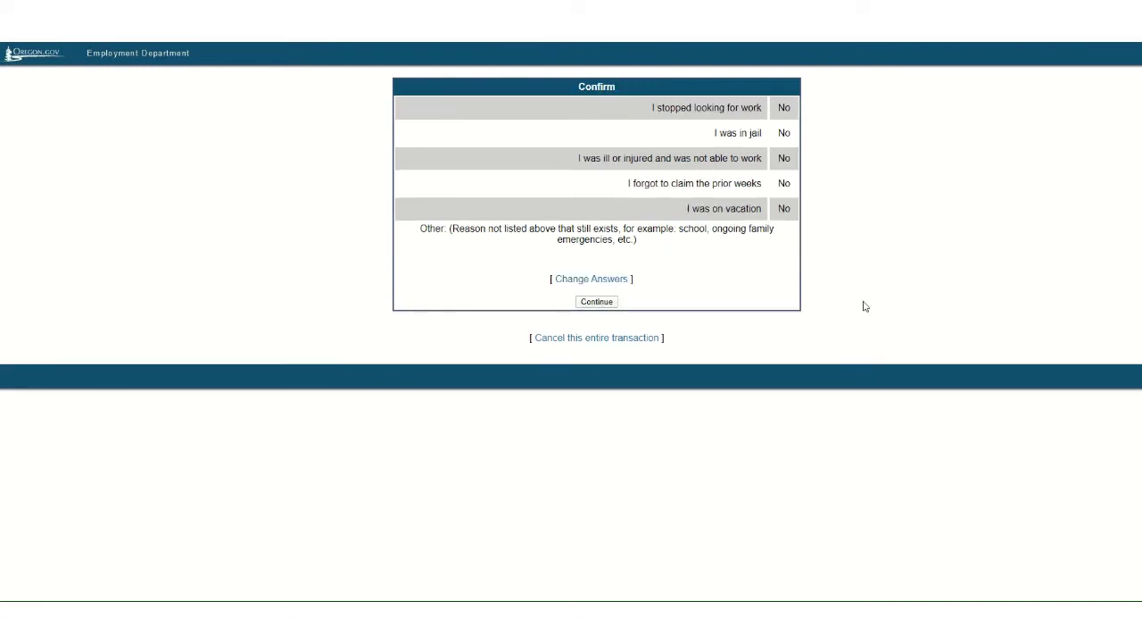
- Accept the Confirm summary of no-work answers and certify them as true
click(597, 302)
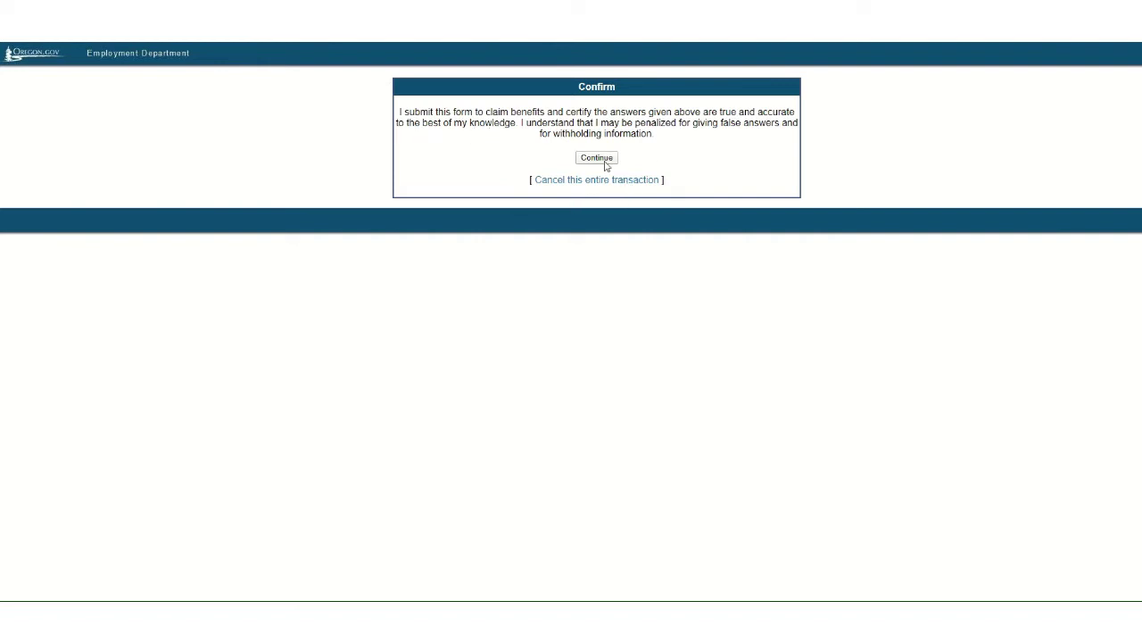
click(597, 159)
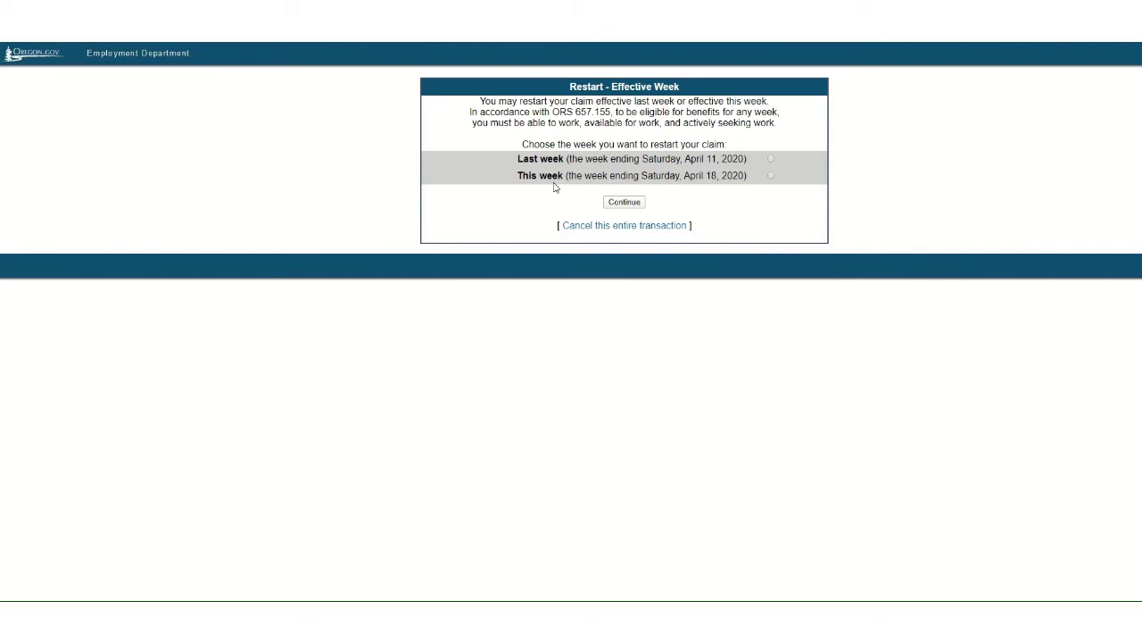
- Choose 'Last week' (ending April 11, 2020) as the restart effective week
click(770, 158)
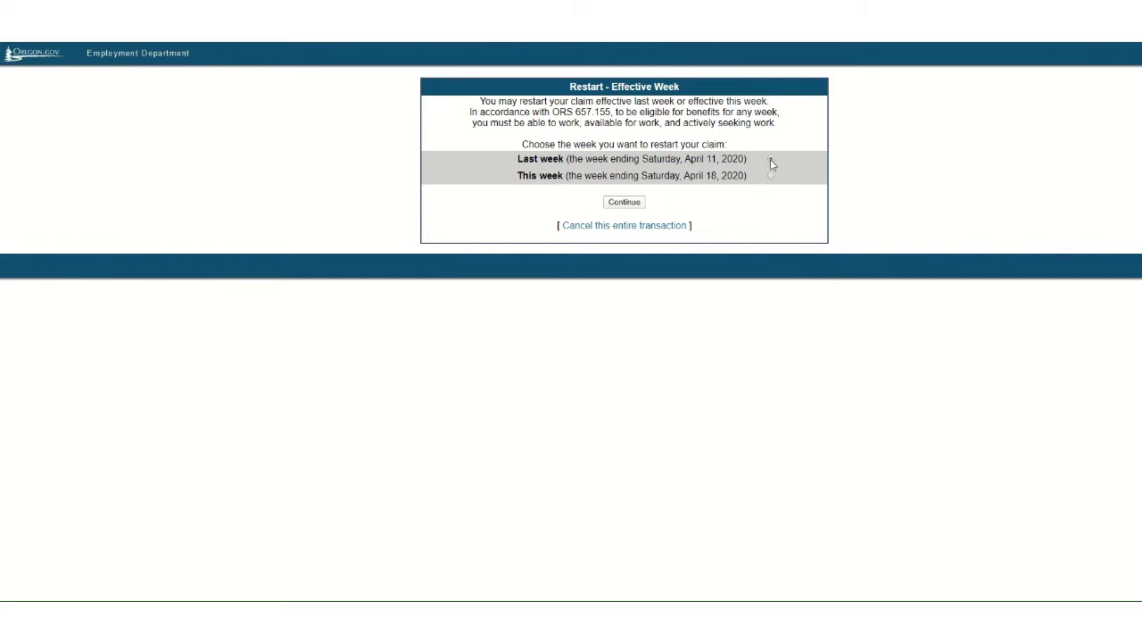
click(625, 203)
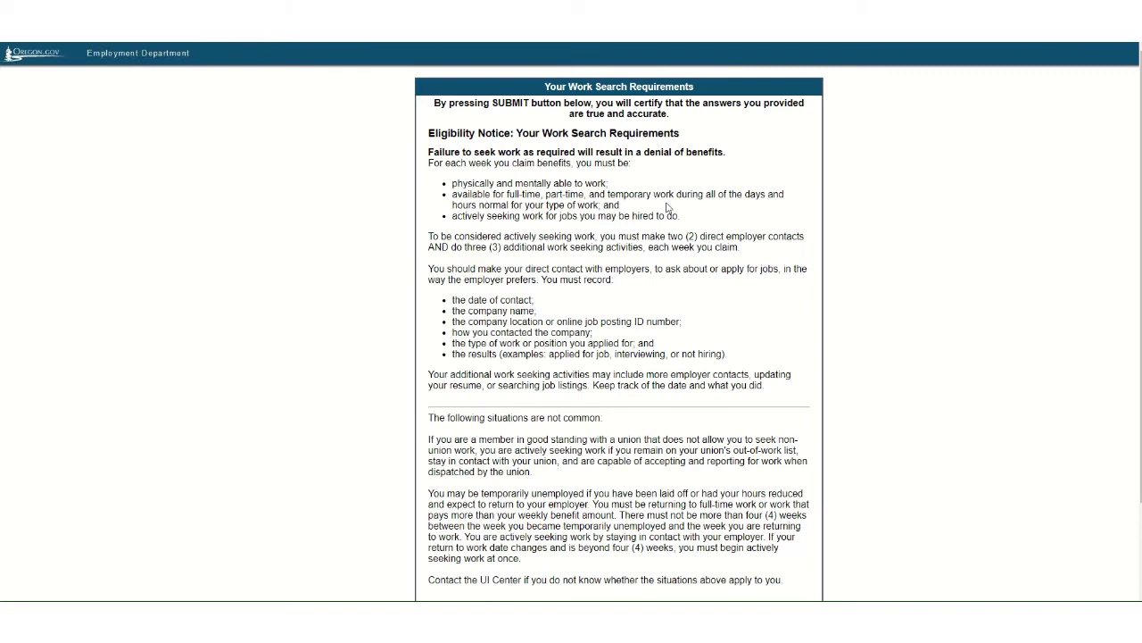
scroll(668, 207, down, 3)
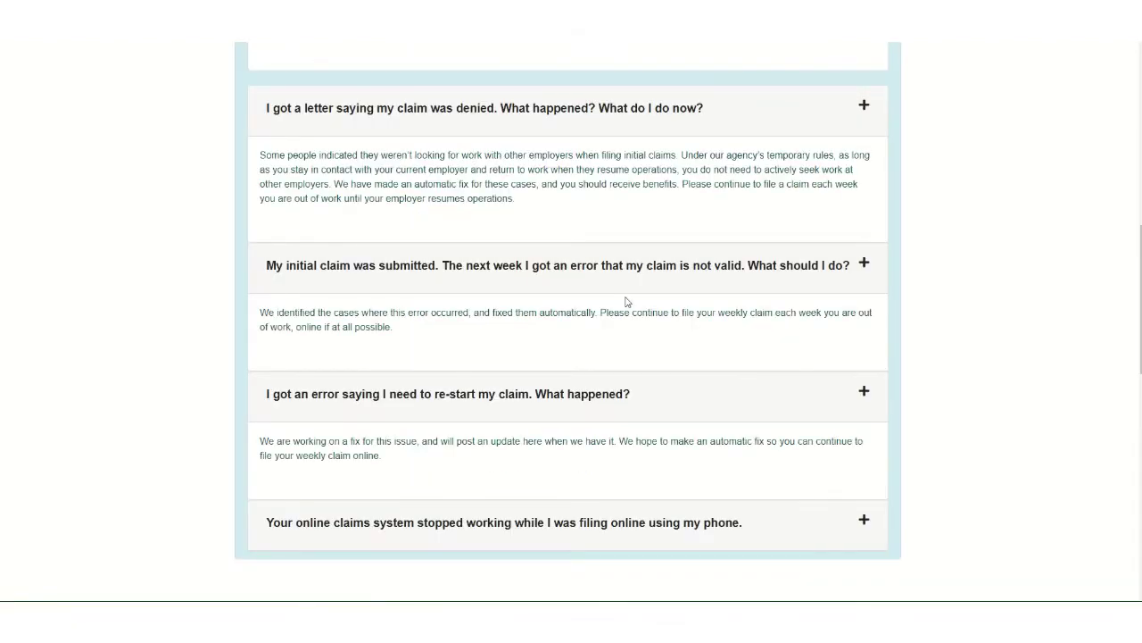
scroll(627, 300, up, 3)
scroll(627, 300, up, 2)
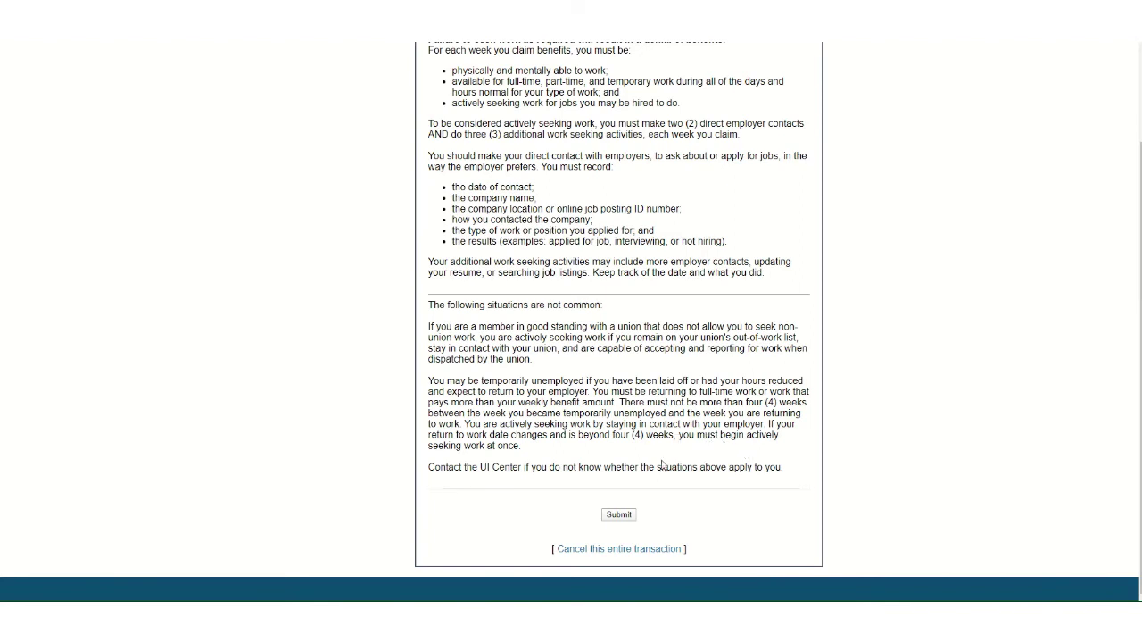
- Submit the restart request from the Work Search Requirements page
click(621, 517)
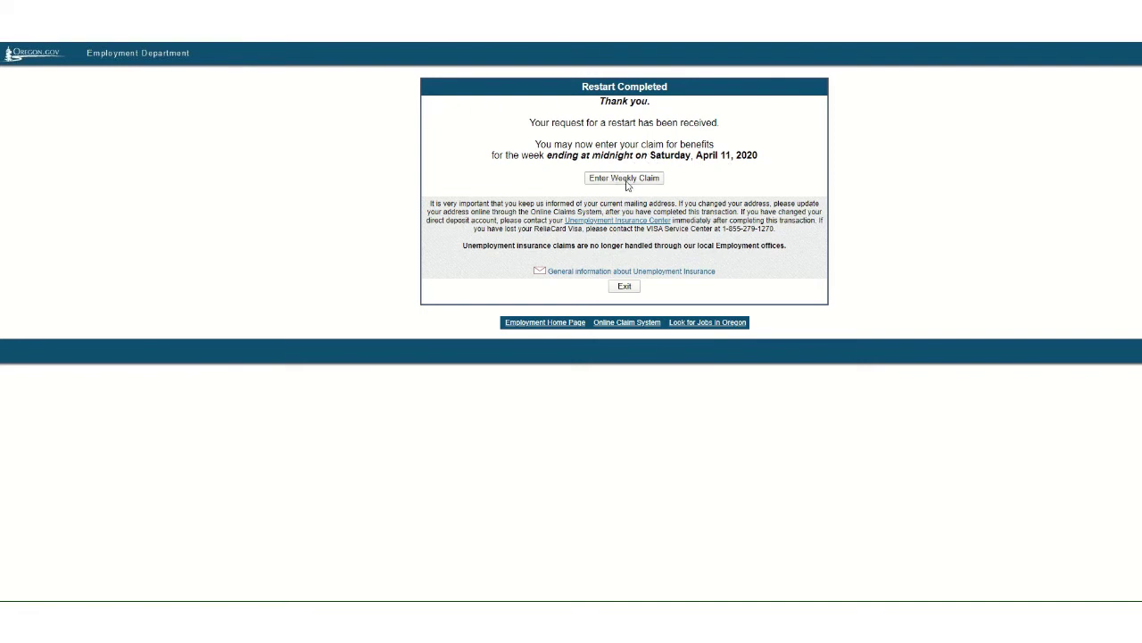
- Start the weekly claim for the week ending April 11, 2020 from the Restart Completed page
click(624, 179)
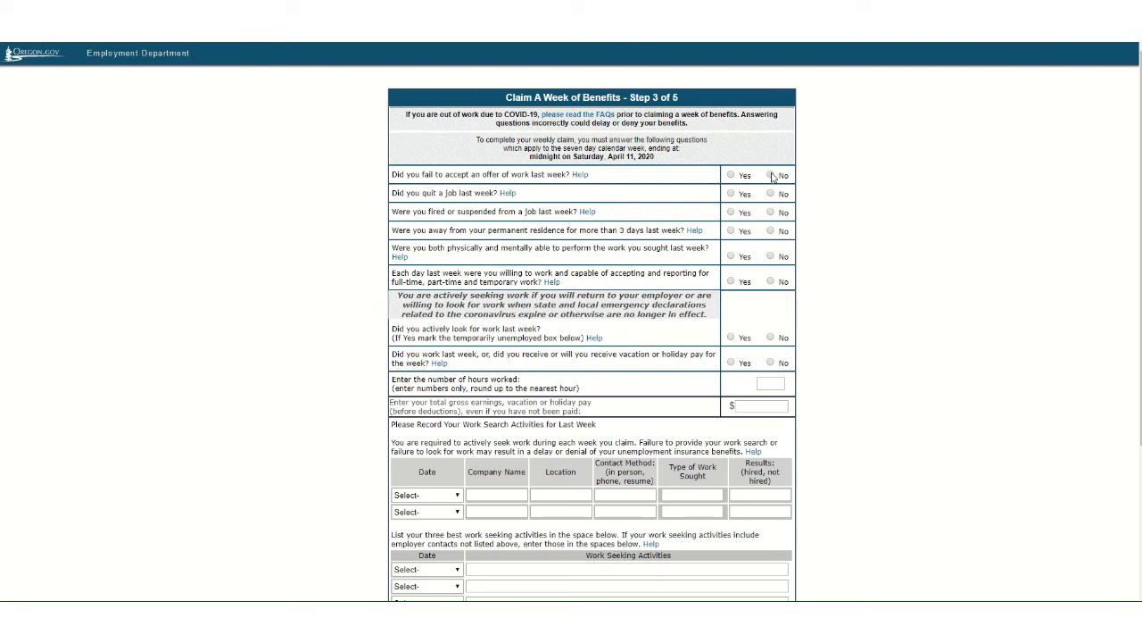
- Answer No to refusing work, quitting, being fired and being away; Yes to able, willing and job-seeking
click(771, 175)
click(771, 193)
click(771, 212)
click(771, 231)
click(731, 257)
click(732, 282)
click(731, 339)
- Declare being temporarily unemployed awaiting return to your employer, then return to the form's top
scroll(577, 371, down, 3)
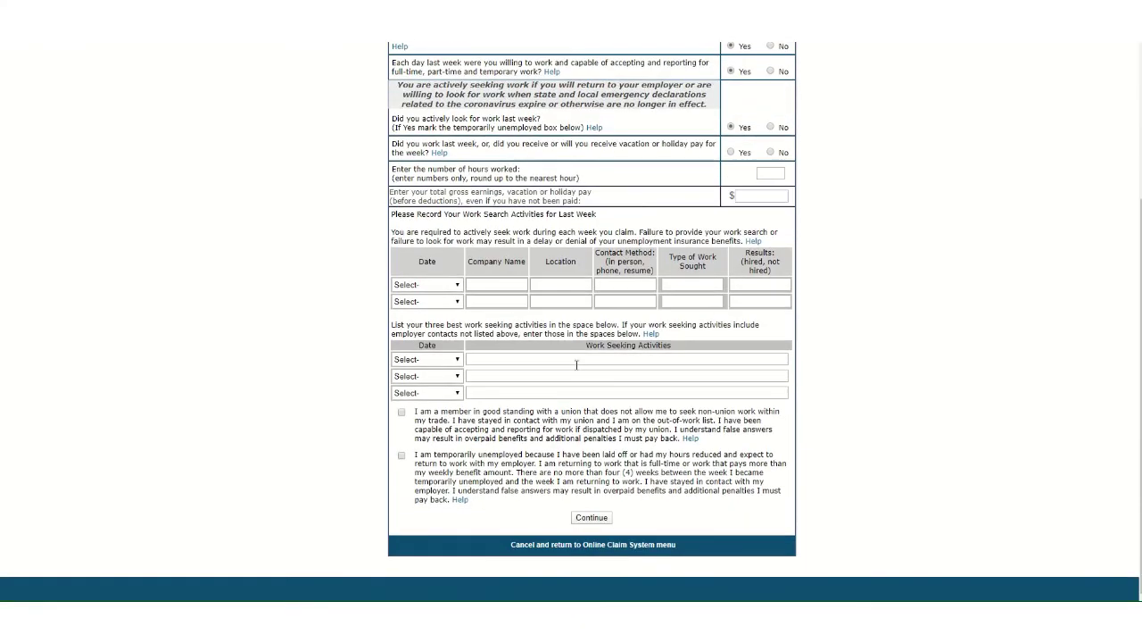
click(402, 456)
scroll(624, 472, up, 1)
scroll(625, 472, up, 2)
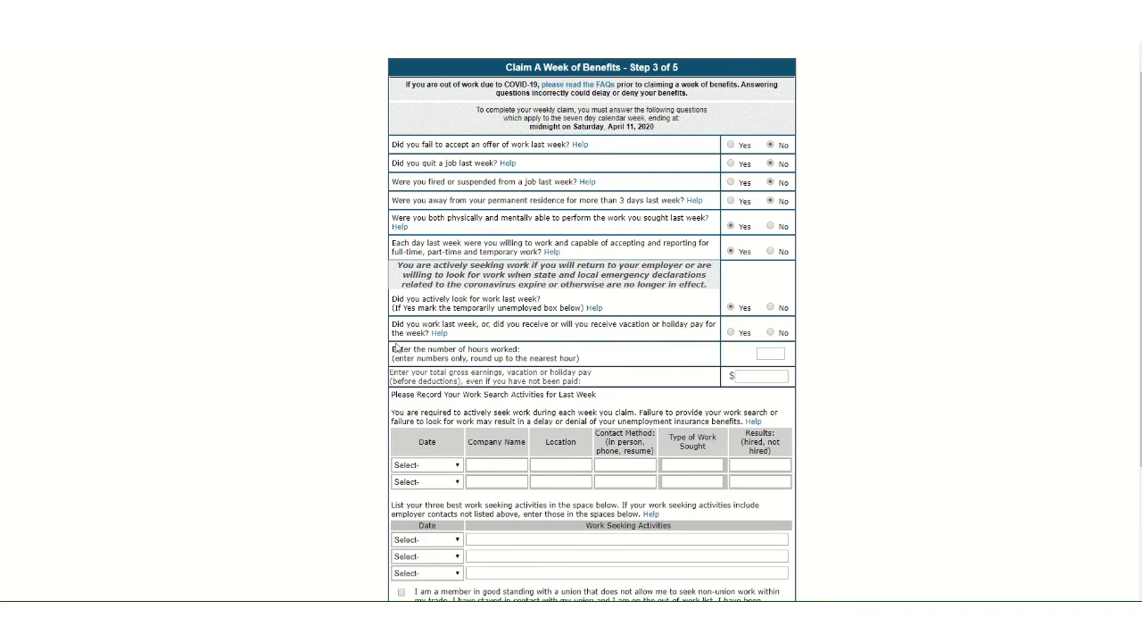
- Answer No to vacation or holiday pay and report 0 hours worked and 0 gross earnings
click(771, 332)
click(776, 354)
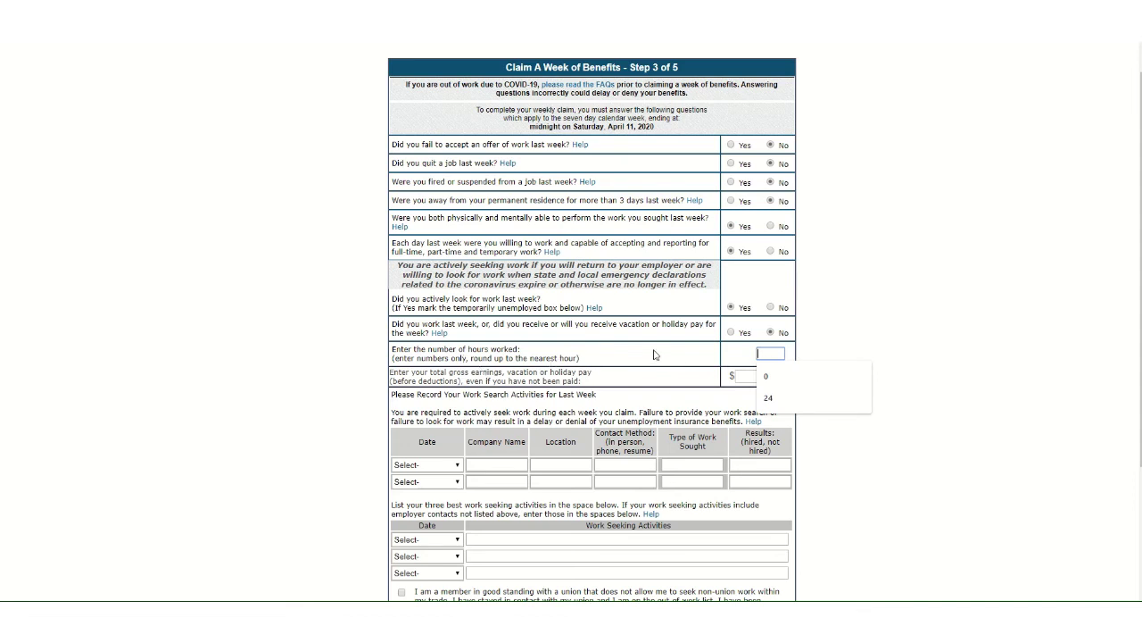
click(780, 376)
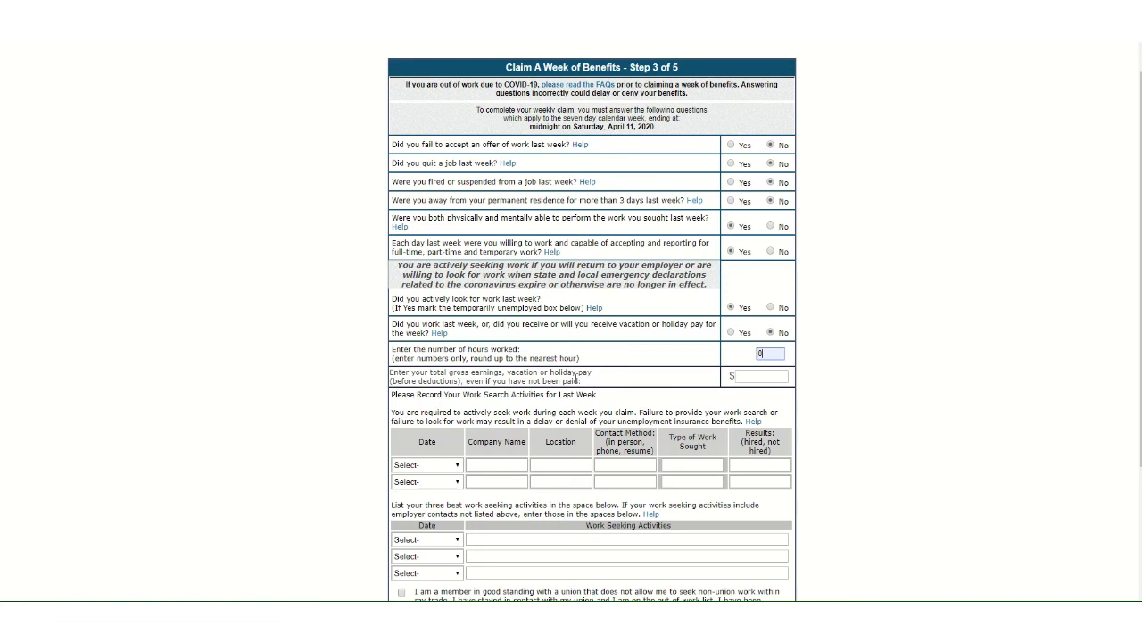
click(748, 375)
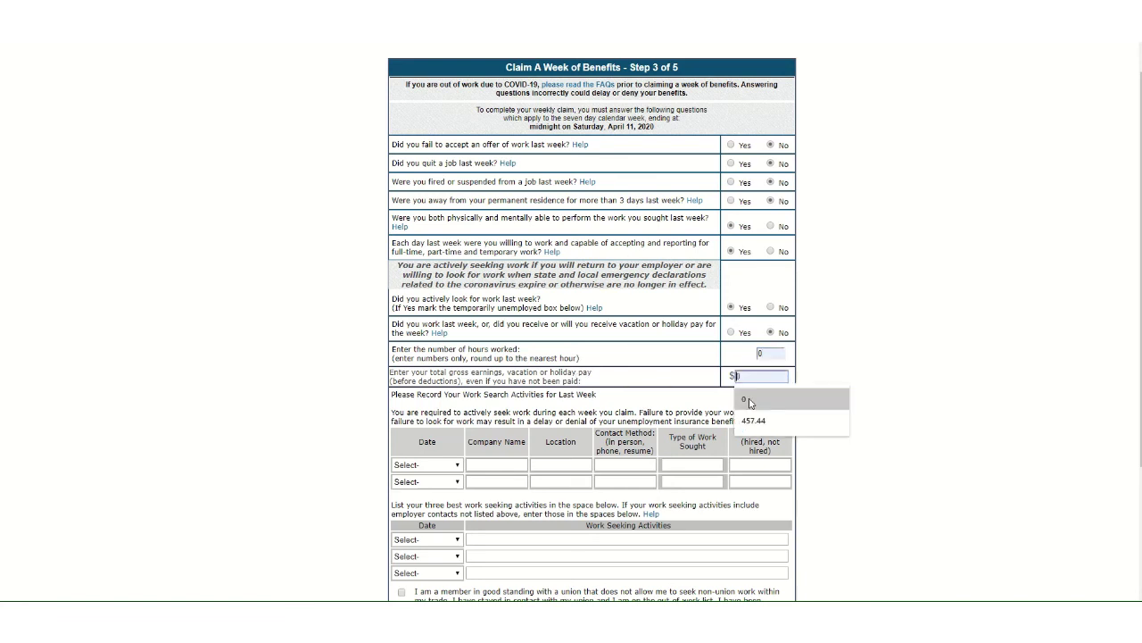
click(748, 403)
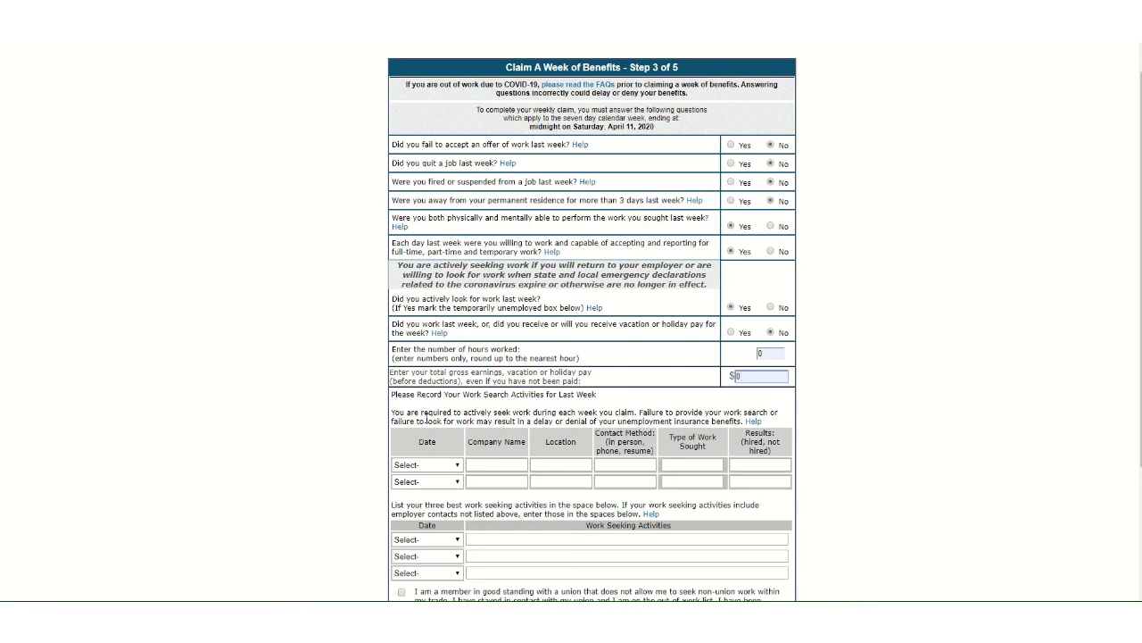
scroll(906, 429, down, 3)
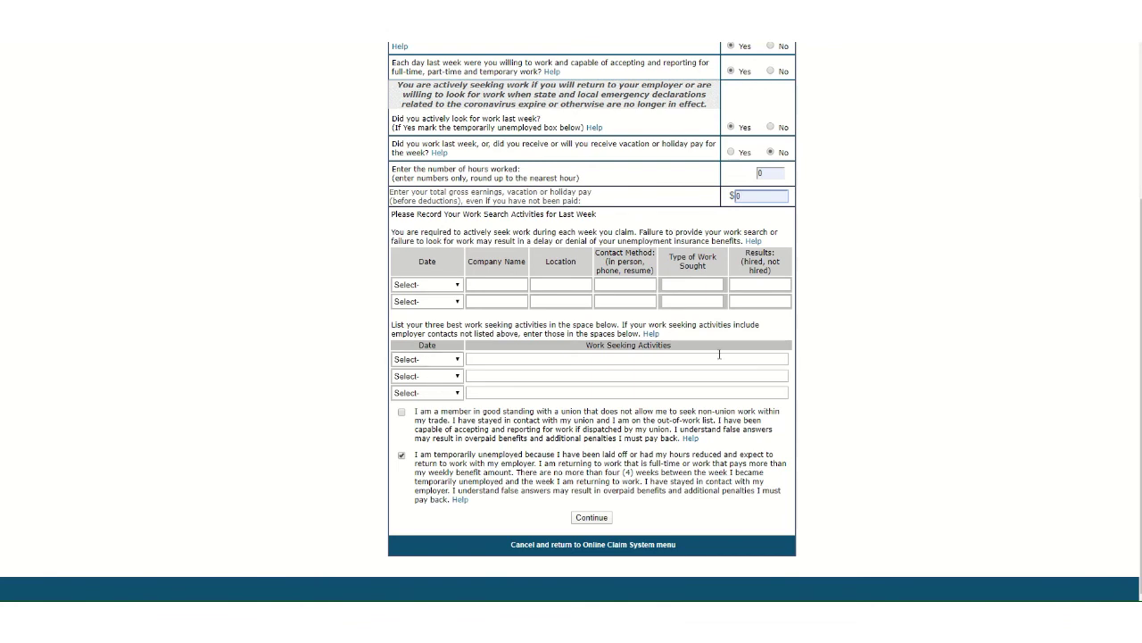
- Continue to the Step 4 review, check the answers, and verify to file the April 11 claim
click(592, 518)
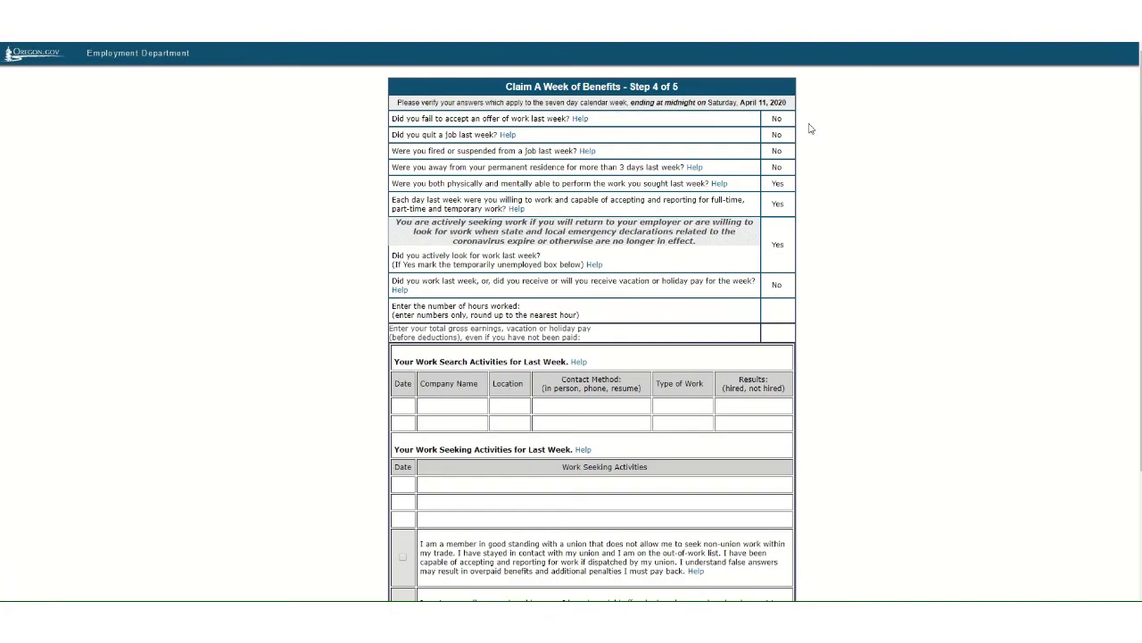
scroll(853, 272, down, 3)
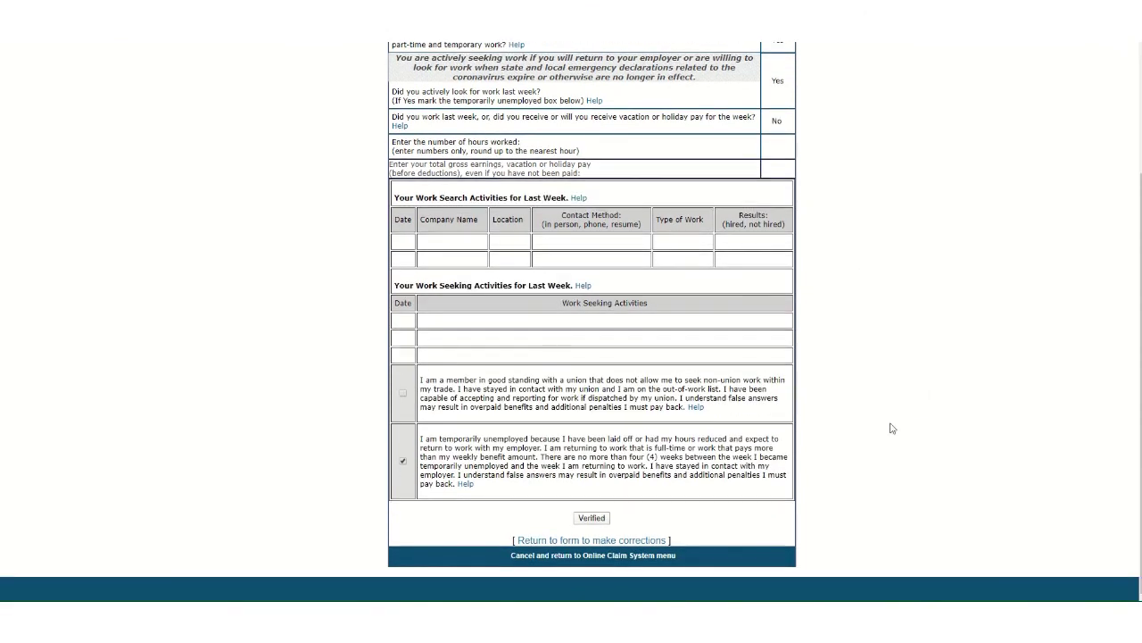
click(592, 520)
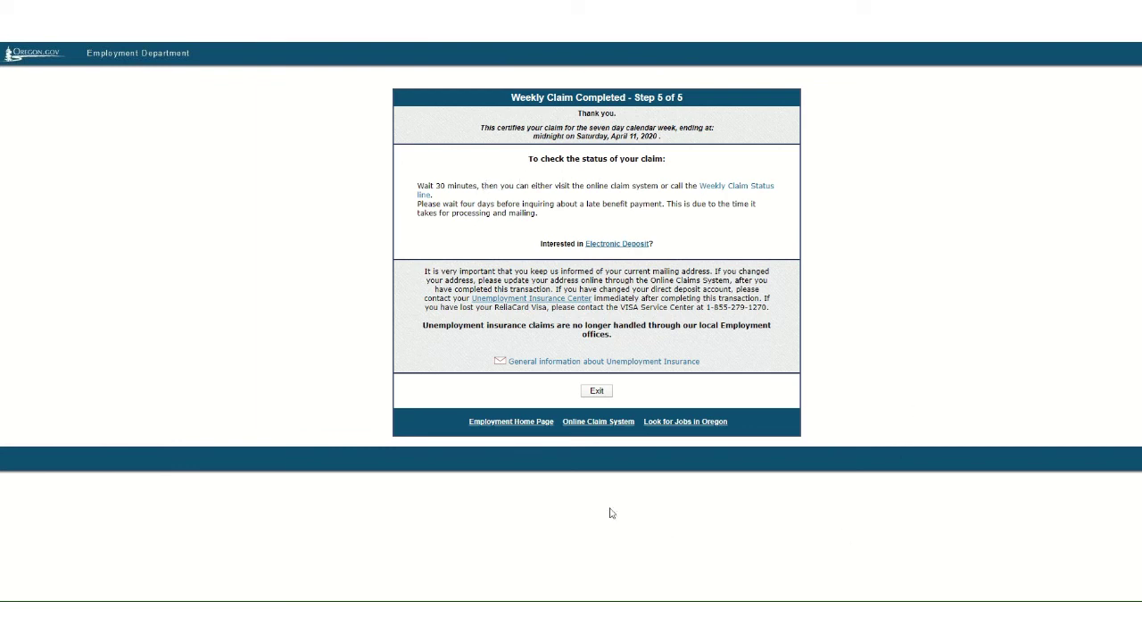
- Exit the online claim system from the Weekly Claim Completed page
click(597, 394)
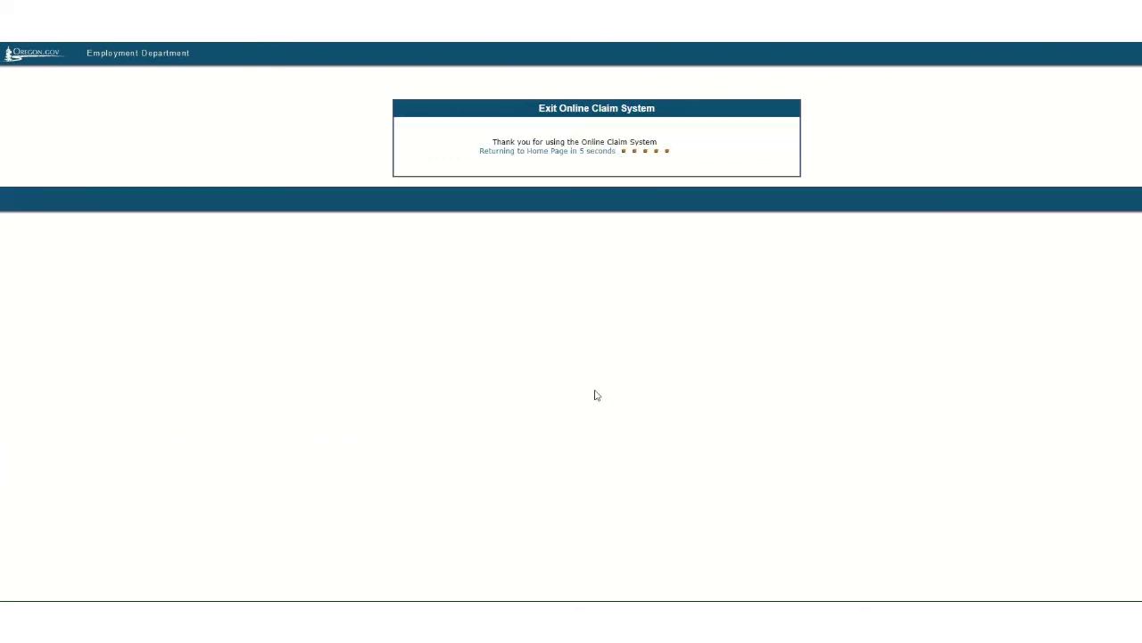